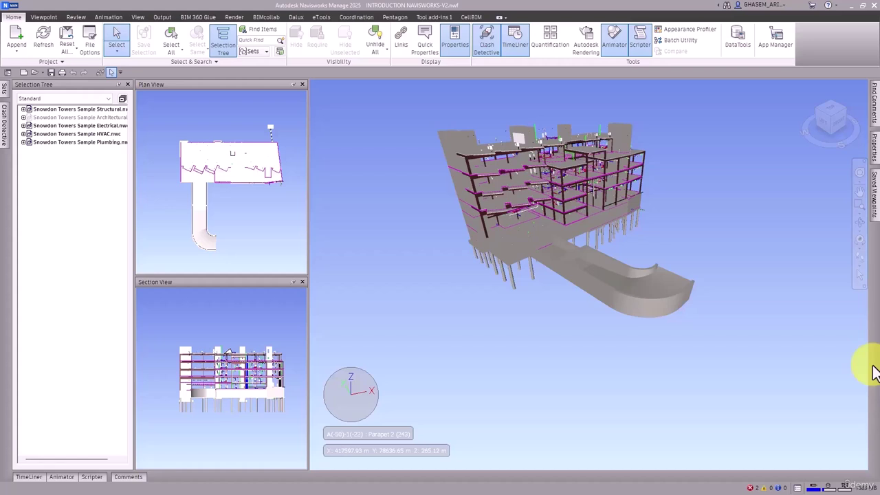
{"action": "mouse_move", "coordinate": [573, 281]}
{"action": "middle_mouse_down"}
{"action": "mouse_move", "coordinate": [612, 315]}
{"action": "mouse_move", "coordinate": [625, 300]}
{"action": "mouse_move", "coordinate": [568, 290]}
{"action": "mouse_move", "coordinate": [628, 307]}
{"action": "mouse_move", "coordinate": [622, 233]}
{"action": "middle_mouse_up"}
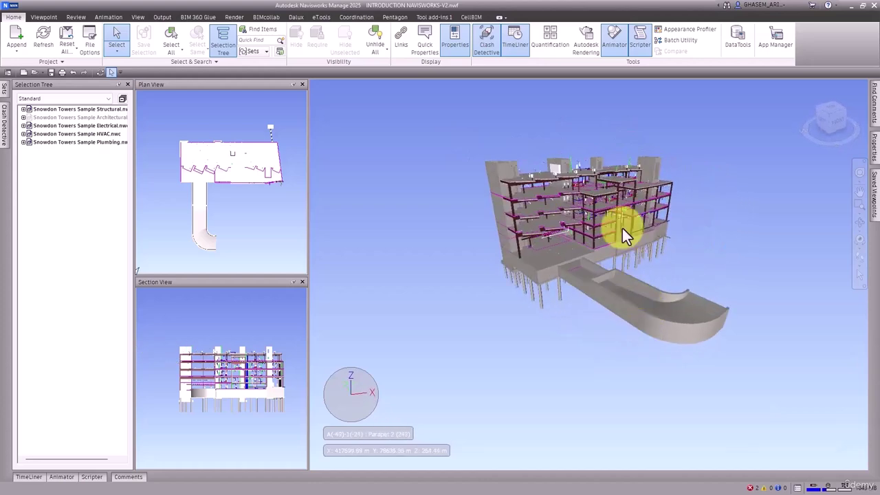
{"action": "scroll", "coordinate": [625, 240], "scroll_direction": "up", "scroll_amount": 5}
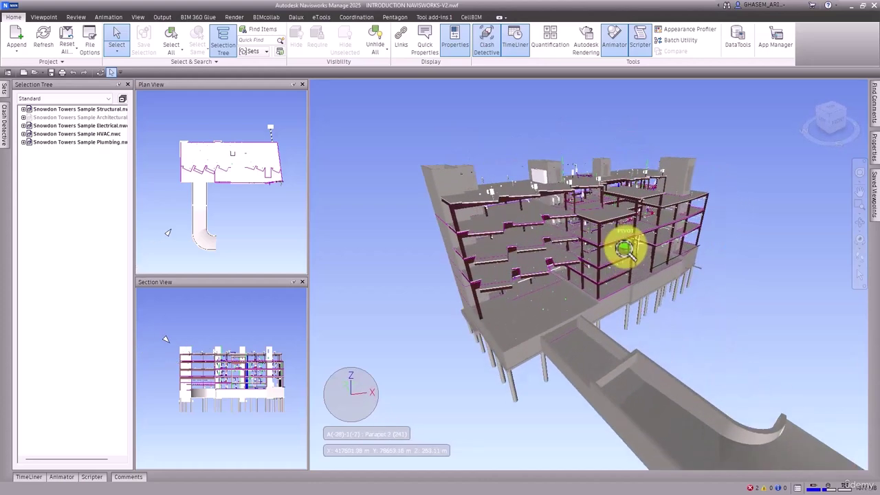
{"action": "mouse_move", "coordinate": [666, 260]}
{"action": "middle_mouse_down", "text": "shift"}
{"action": "mouse_move", "coordinate": [648, 246]}
{"action": "mouse_move", "coordinate": [586, 238]}
{"action": "middle_mouse_up", "text": "shift"}
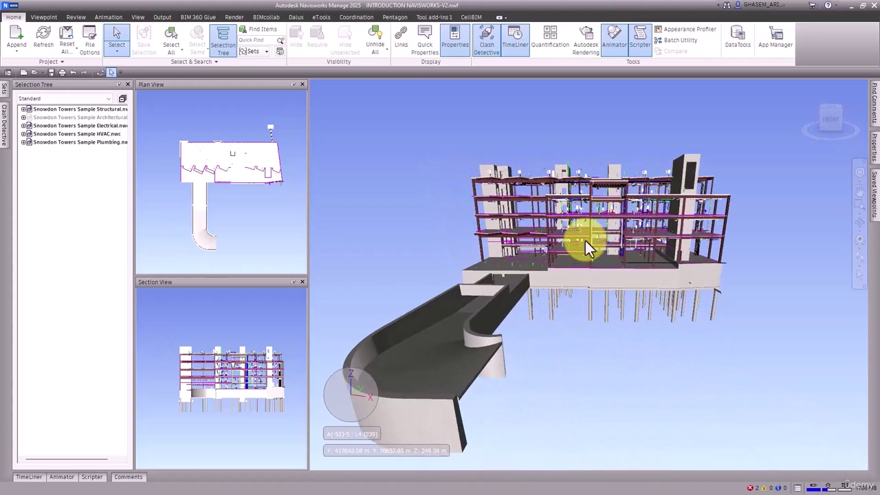
{"action": "middle_click_drag", "start_coordinate": [616, 264], "coordinate": [672, 254], "text": "shift"}
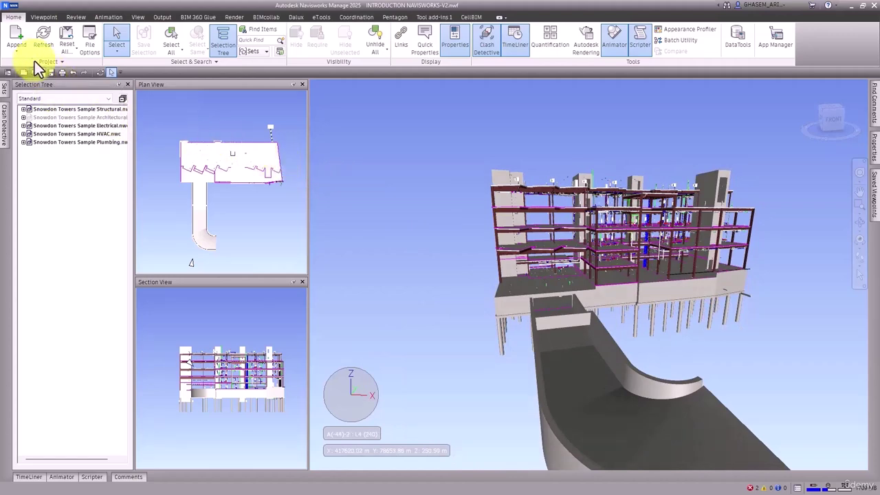
Open the Options Editor and display the Auto-Save settings within the General options
{"action": "left_click", "coordinate": [9, 8]}
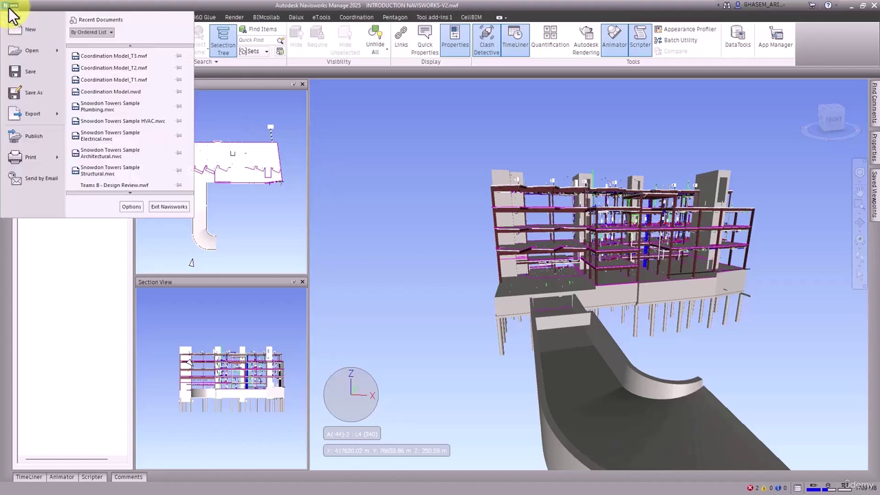
{"action": "left_click", "coordinate": [131, 206]}
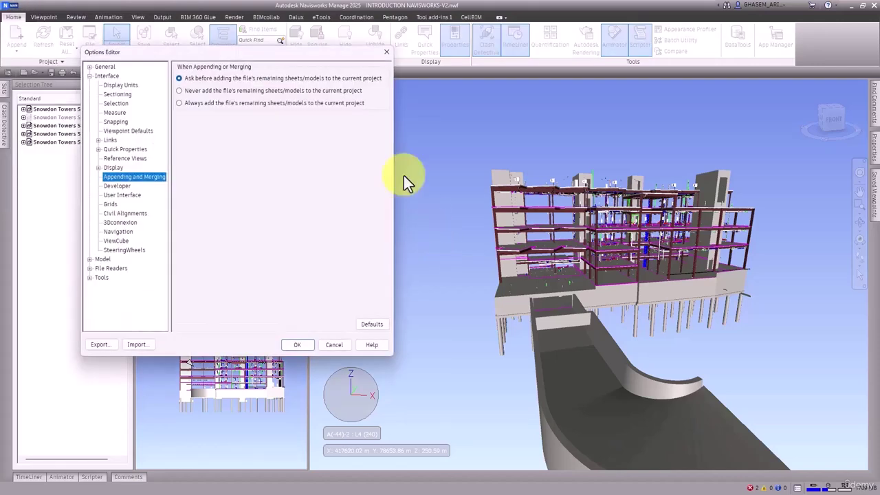
{"action": "left_click_drag", "start_coordinate": [277, 55], "coordinate": [484, 61]}
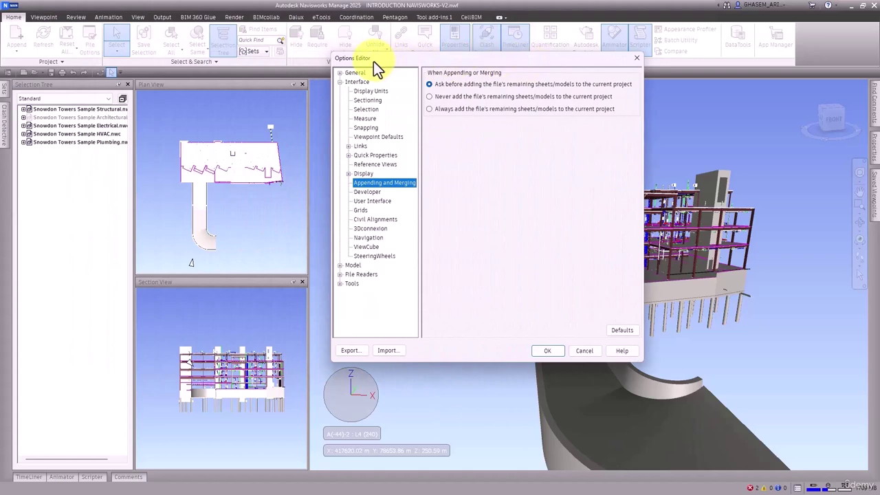
{"action": "left_click", "coordinate": [340, 81]}
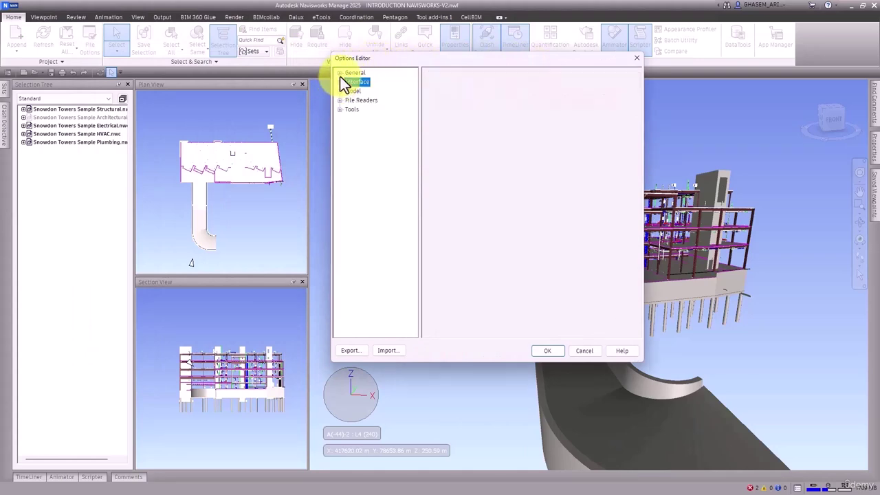
{"action": "left_click", "coordinate": [339, 73]}
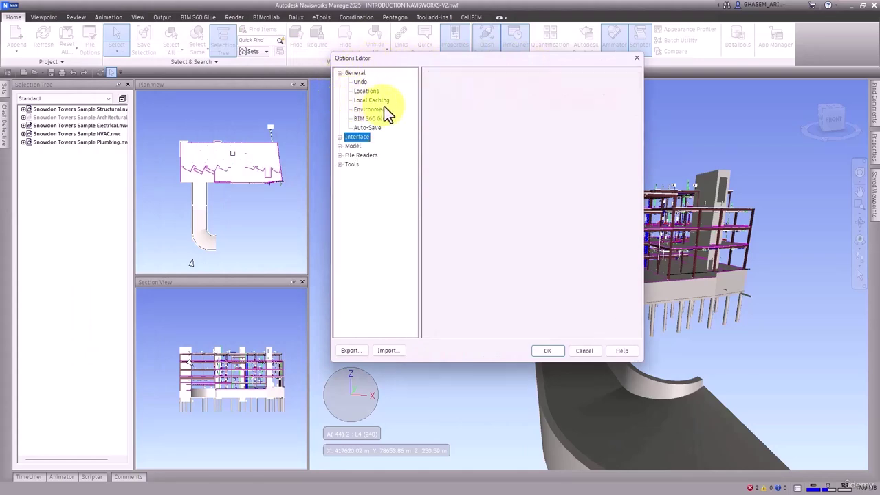
{"action": "left_click", "coordinate": [378, 128]}
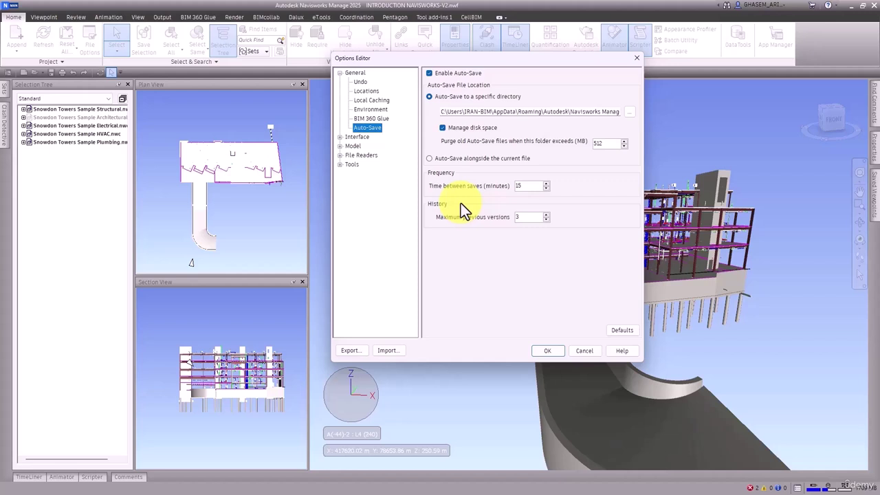
Try disabling Auto-Save and enable it again
{"action": "left_click", "coordinate": [431, 73]}
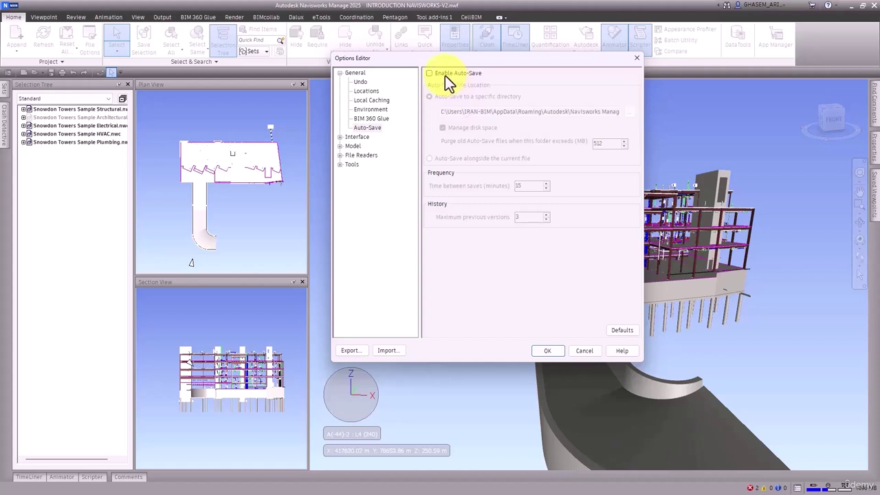
{"action": "left_click", "coordinate": [437, 76]}
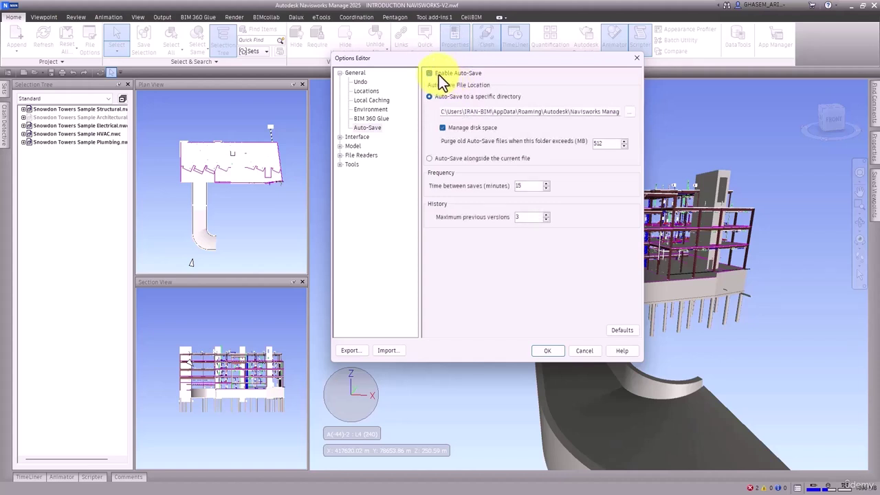
{"action": "left_click", "coordinate": [440, 74]}
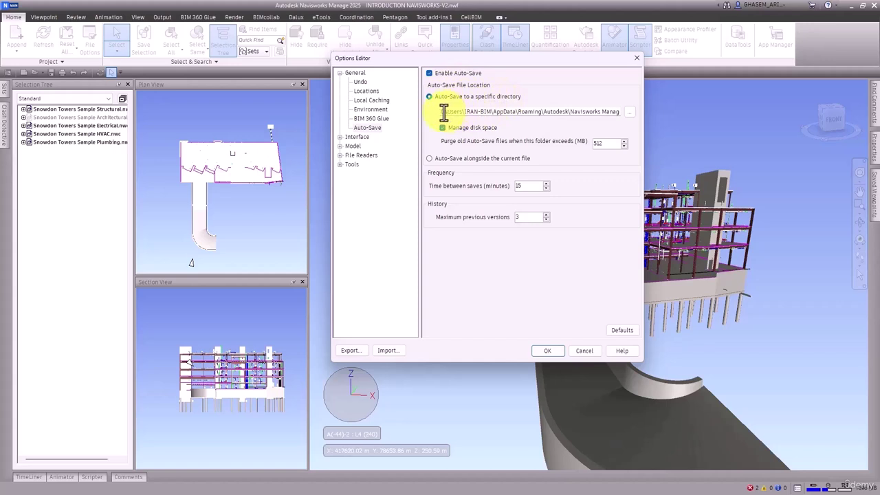
Examine the full path of the specific Auto-Save directory and browse the folder tree without choosing another folder
{"action": "left_click_drag", "start_coordinate": [441, 112], "coordinate": [632, 112]}
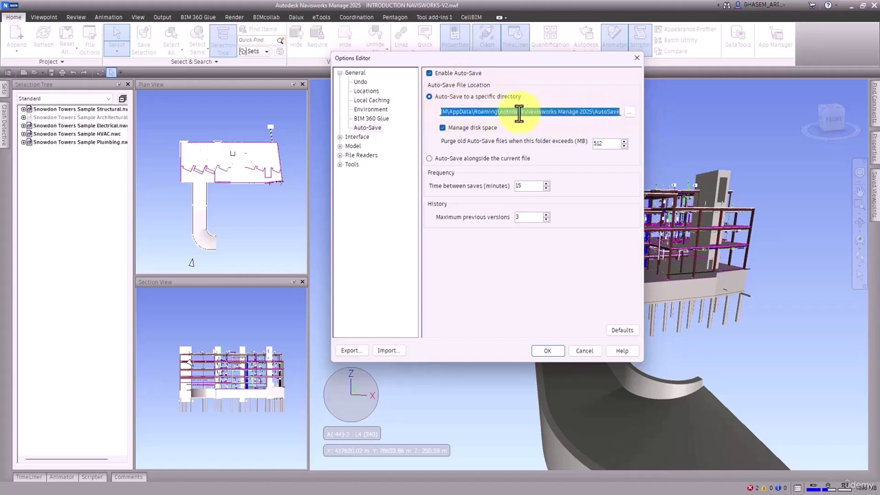
{"action": "left_click_drag", "start_coordinate": [599, 112], "coordinate": [399, 114]}
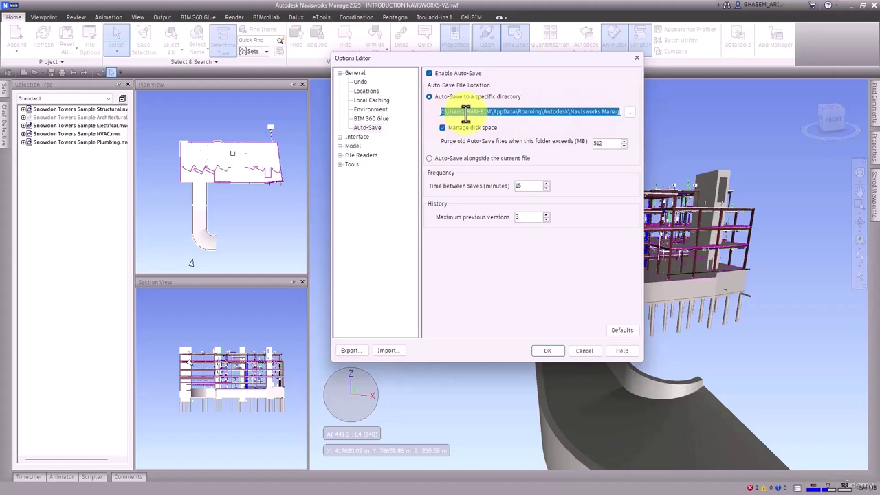
{"action": "left_click_drag", "start_coordinate": [468, 113], "coordinate": [614, 114]}
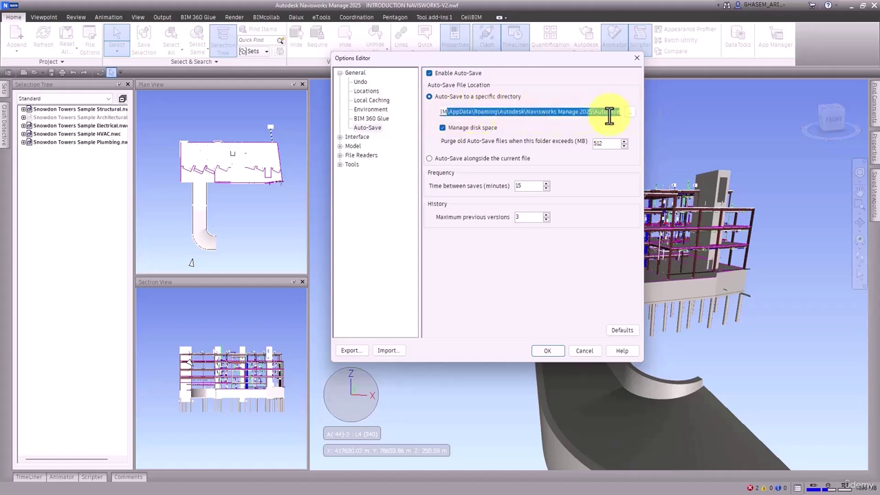
{"action": "left_click", "coordinate": [568, 116]}
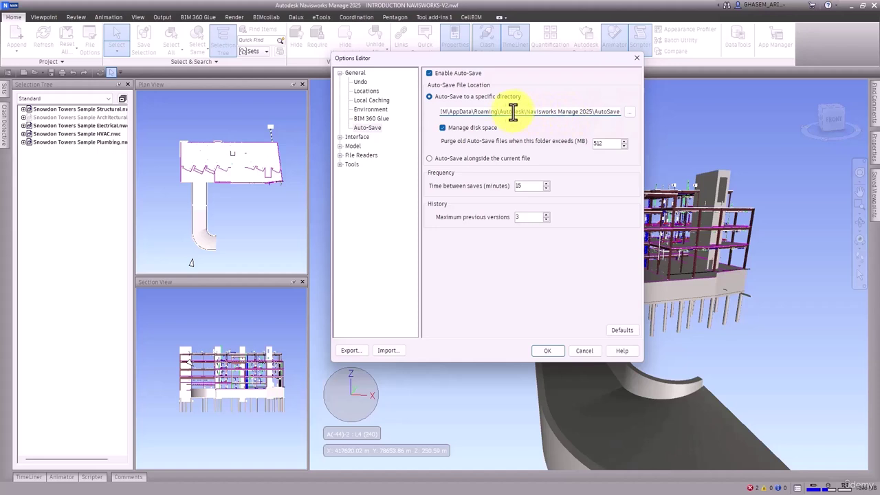
{"action": "left_click", "coordinate": [629, 114]}
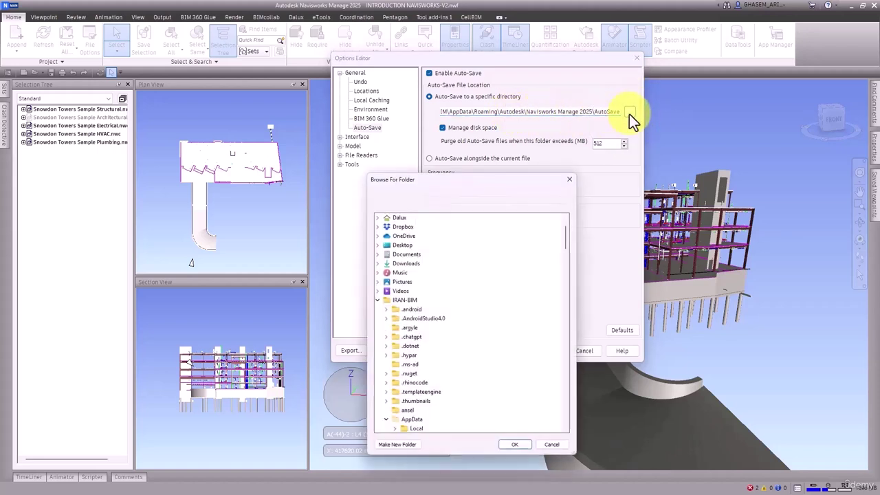
{"action": "left_click_drag", "start_coordinate": [496, 180], "coordinate": [492, 70]}
{"action": "scroll", "coordinate": [445, 164], "scroll_direction": "down", "scroll_amount": 4}
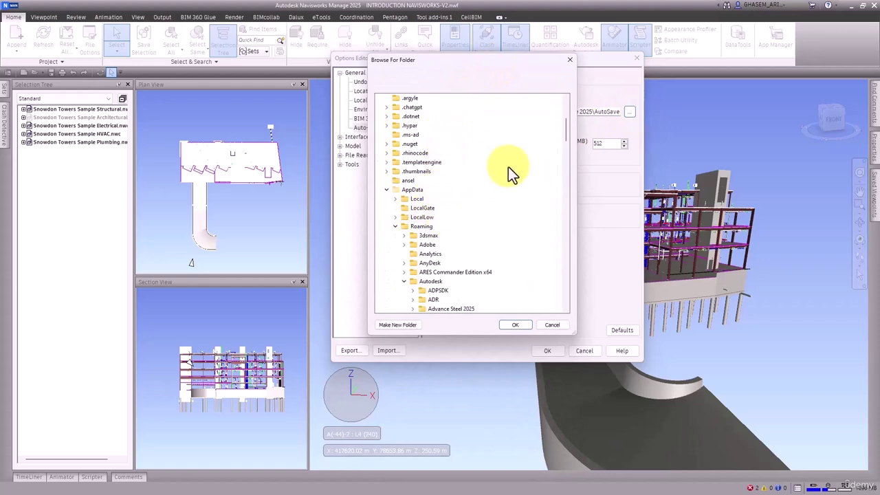
{"action": "left_click", "coordinate": [570, 63]}
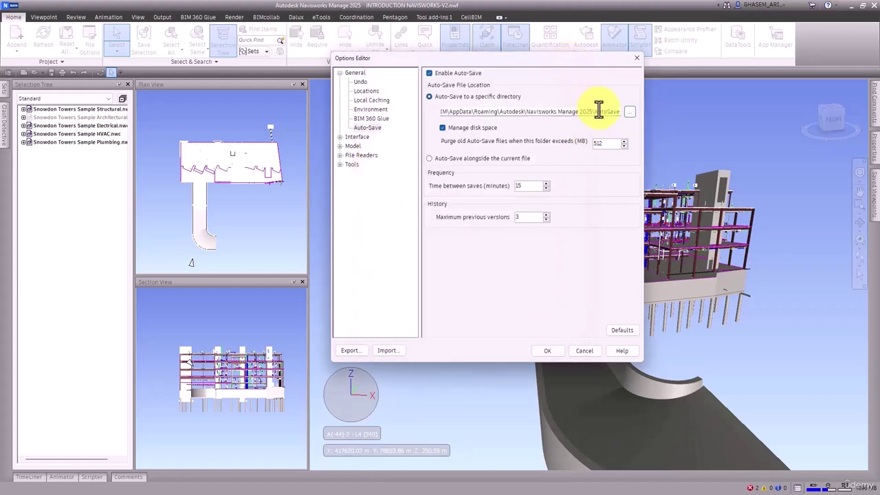
Try disabling disk space management and a purge limit of 1024 MB, restoring management and the 512 MB limit
{"action": "left_click", "coordinate": [445, 130]}
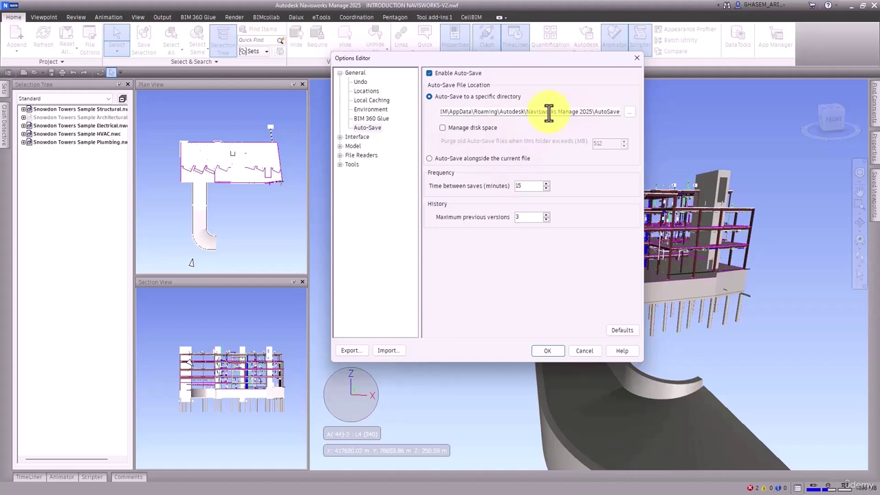
{"action": "left_click", "coordinate": [443, 128]}
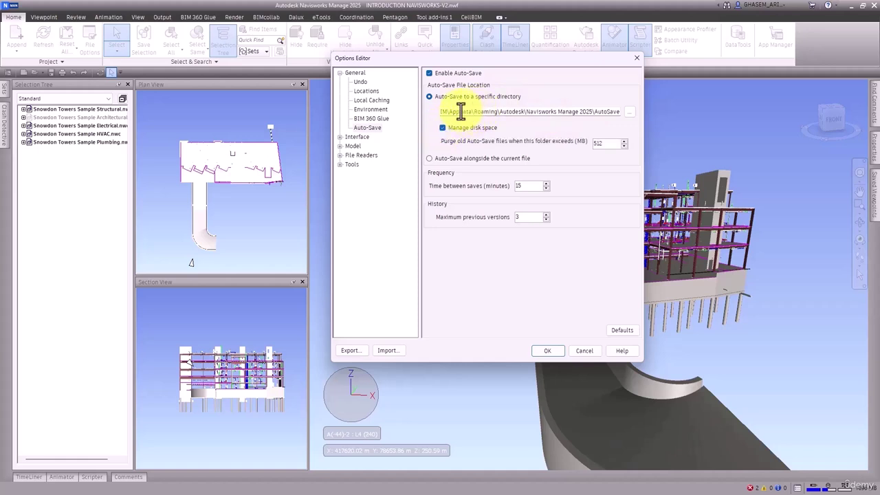
{"action": "left_click_drag", "start_coordinate": [450, 111], "coordinate": [648, 112]}
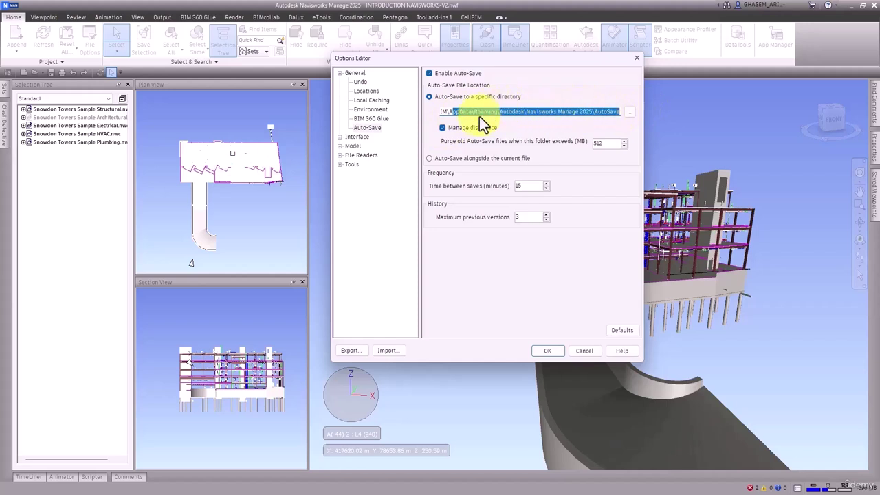
{"action": "double_click", "coordinate": [603, 143]}
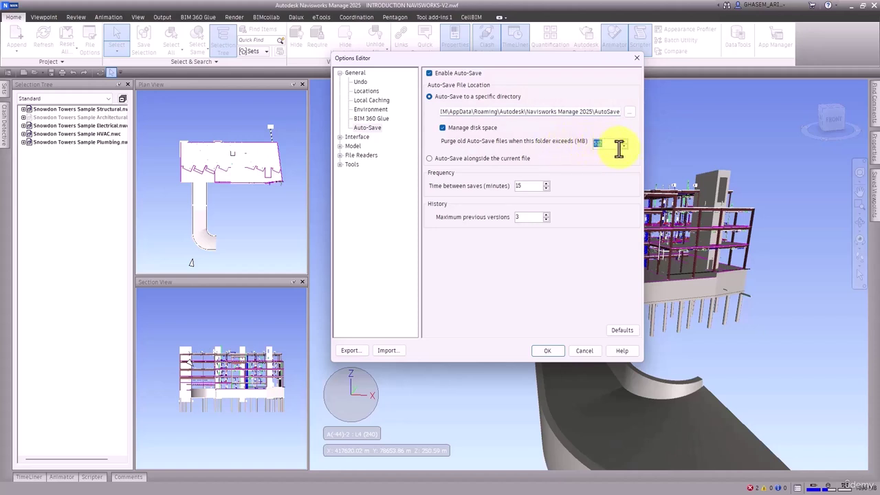
{"action": "type", "text": "1024"}
{"action": "left_click_drag", "start_coordinate": [612, 144], "coordinate": [566, 144]}
{"action": "type", "text": "512"}
Compare the two Auto-Save file locations and choose to auto-save alongside the current file
{"action": "left_click", "coordinate": [462, 158]}
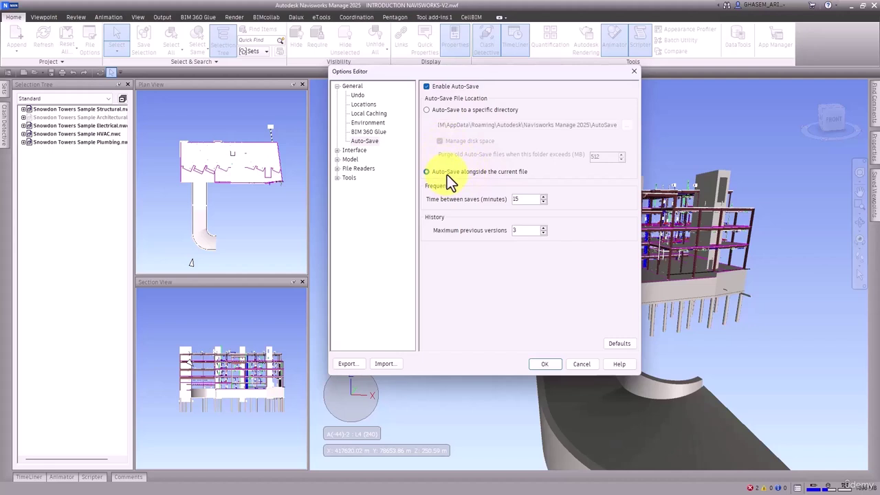
{"action": "left_click", "coordinate": [441, 111]}
{"action": "left_click_drag", "start_coordinate": [448, 128], "coordinate": [637, 128]}
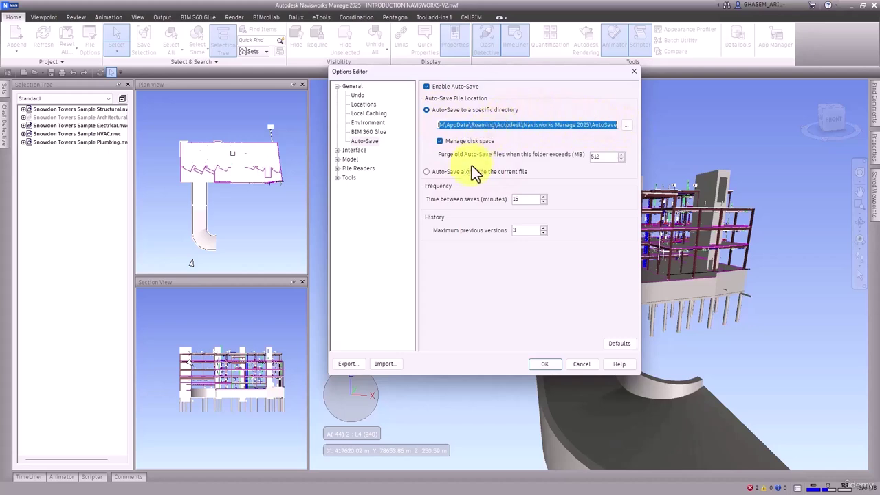
{"action": "left_click", "coordinate": [450, 173]}
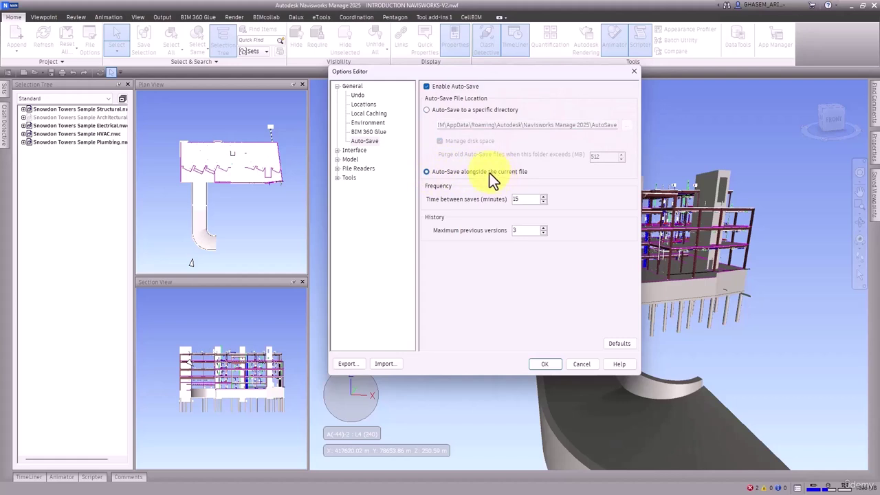
Set the time between automatic saves to 10 minutes
{"action": "key", "text": "Tab"}
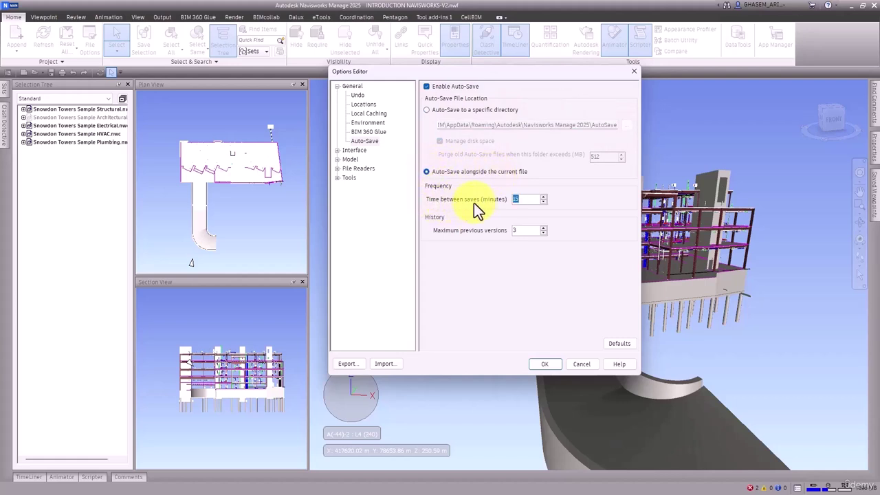
{"action": "left_click", "coordinate": [531, 199]}
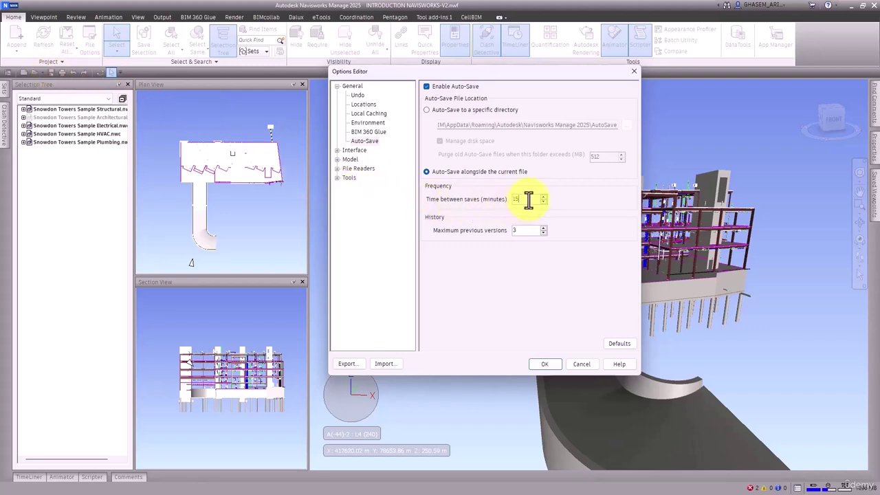
{"action": "left_click_drag", "start_coordinate": [528, 199], "coordinate": [457, 200]}
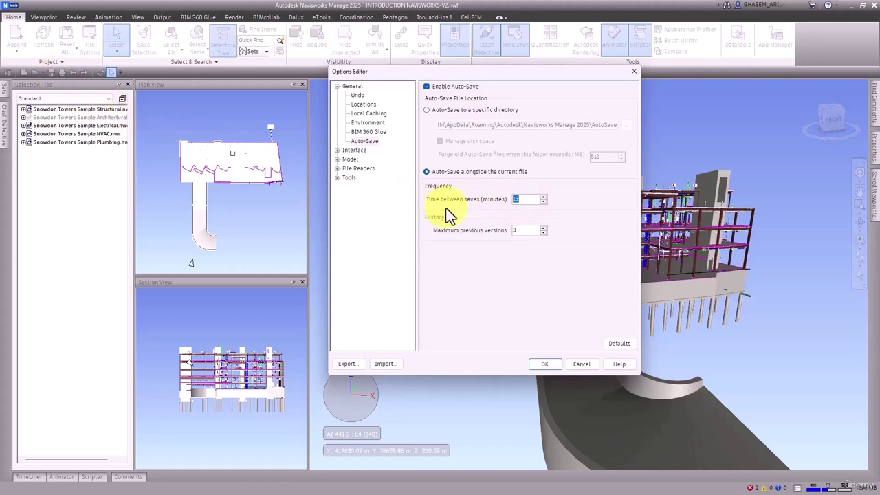
{"action": "key", "text": "BackSpace"}
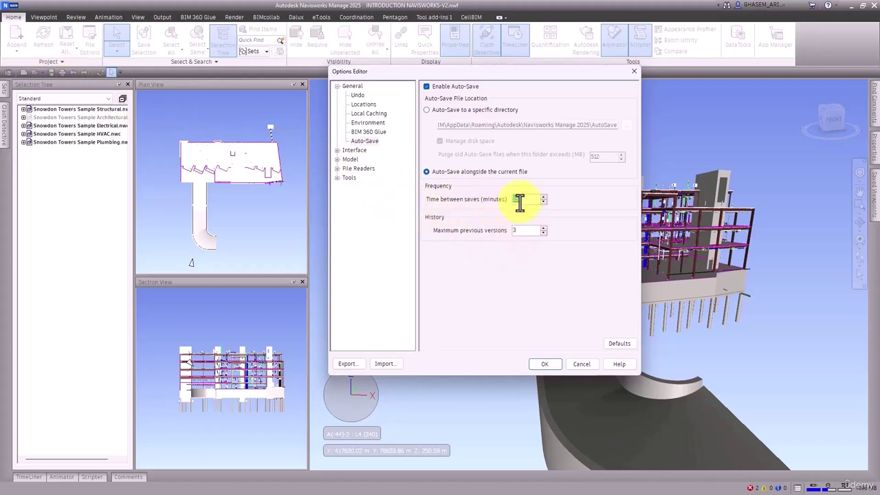
{"action": "type", "text": "10"}
{"action": "key", "text": "Tab"}
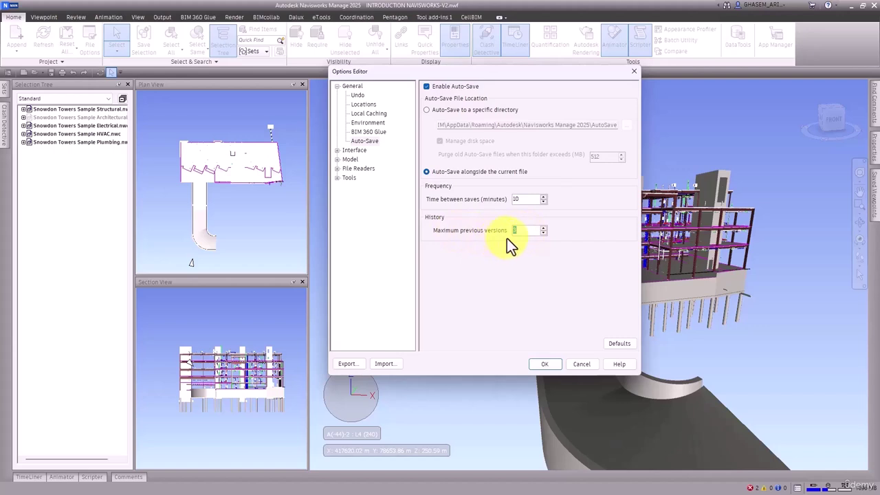
Try 4 and 6 as the maximum number of previous versions, re-entering 10 minutes as the save interval
{"action": "left_click_drag", "start_coordinate": [529, 238], "coordinate": [458, 232]}
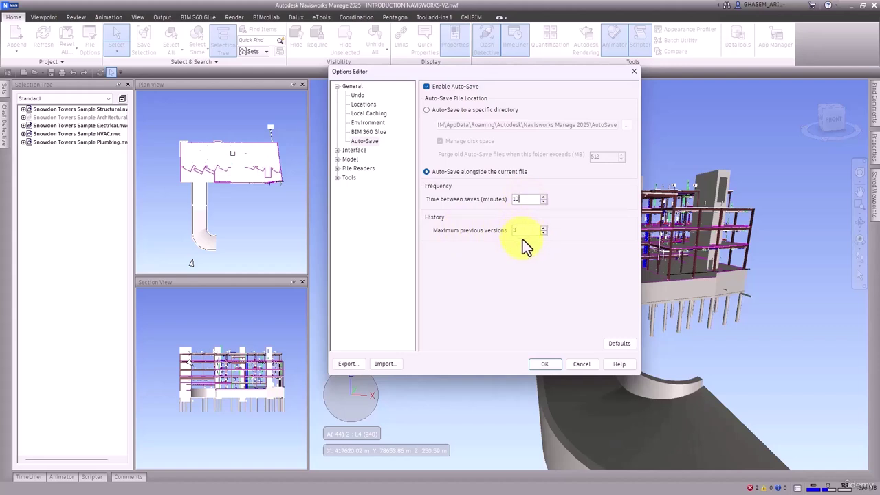
{"action": "key", "text": "Tab"}
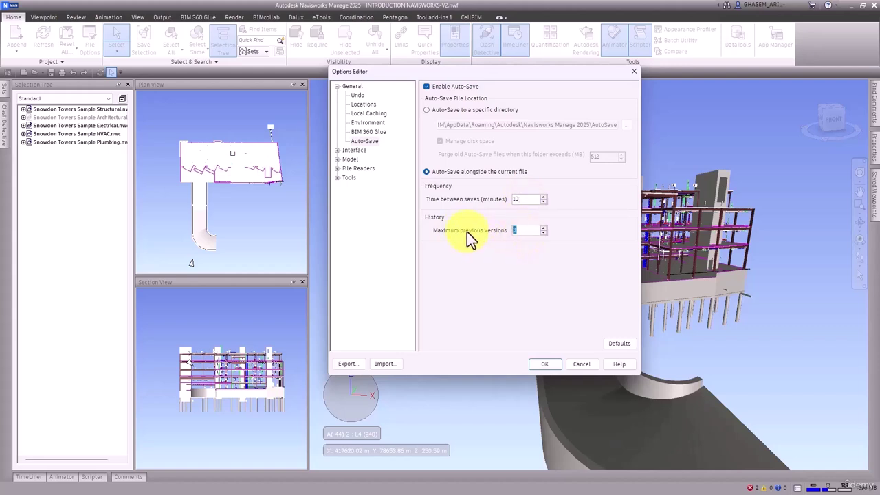
{"action": "type", "text": "4"}
{"action": "key", "text": "shift+Tab"}
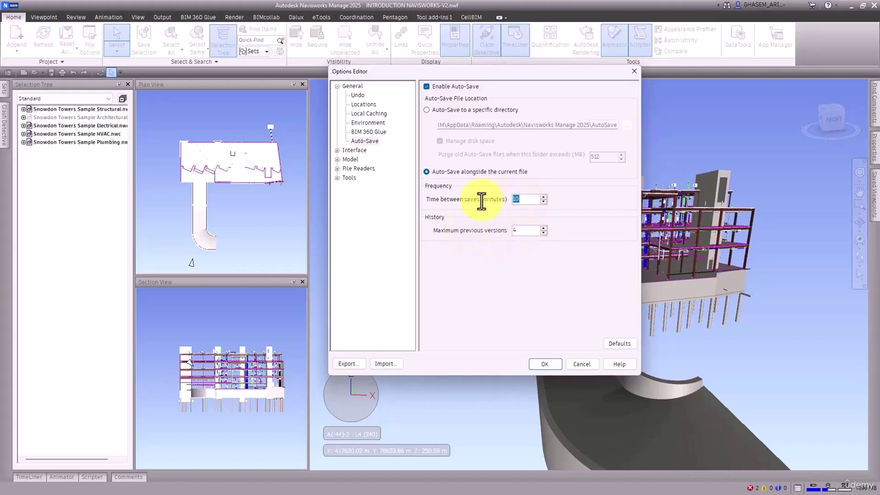
{"action": "type", "text": "15"}
{"action": "key", "text": "BackSpace"}
{"action": "type", "text": "0"}
{"action": "key", "text": "Tab"}
{"action": "type", "text": "6"}
Set the maximum number of previous Auto-Save versions to 3 and apply the options
{"action": "double_click", "coordinate": [527, 232]}
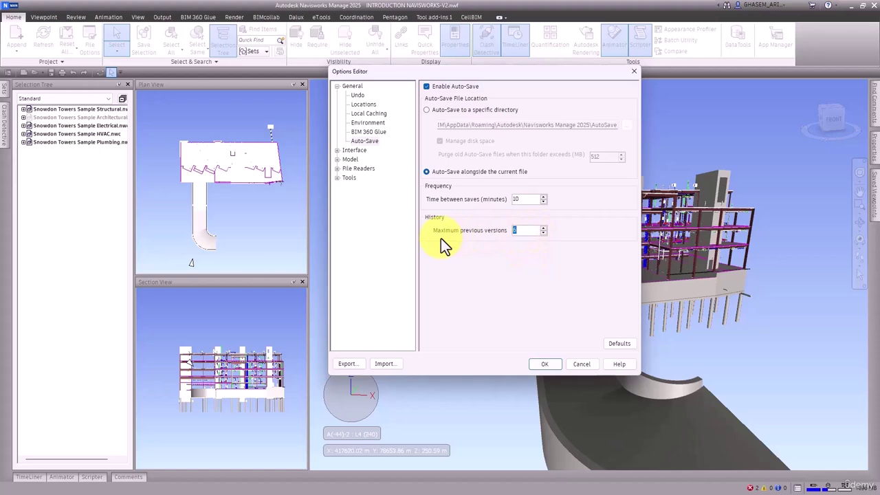
{"action": "type", "text": "3"}
{"action": "left_click", "coordinate": [548, 363]}
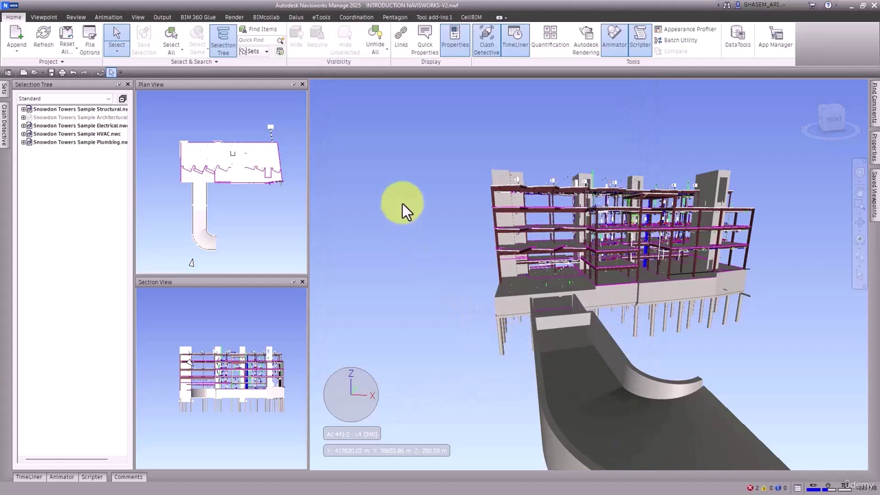